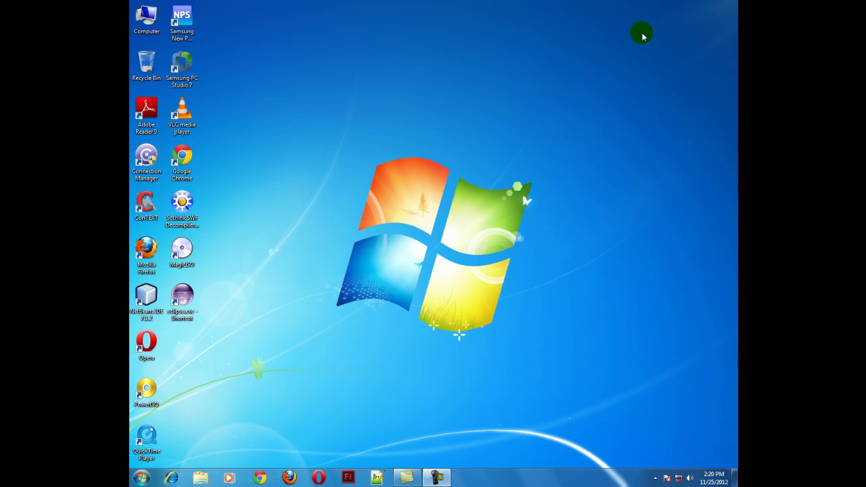
# - Run setup.exe from the Maya2009 folder on the DATA (D:) drive as administrator
pyautogui.doubleClick(156, 36)
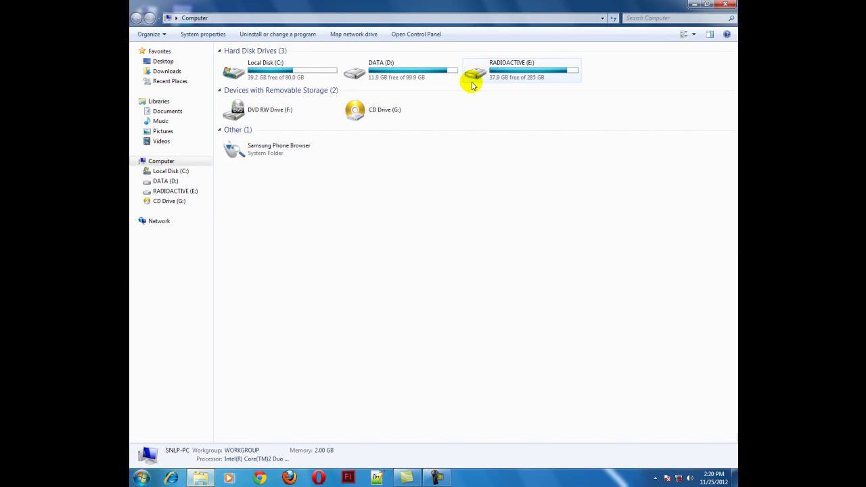
pyautogui.doubleClick(414, 74)
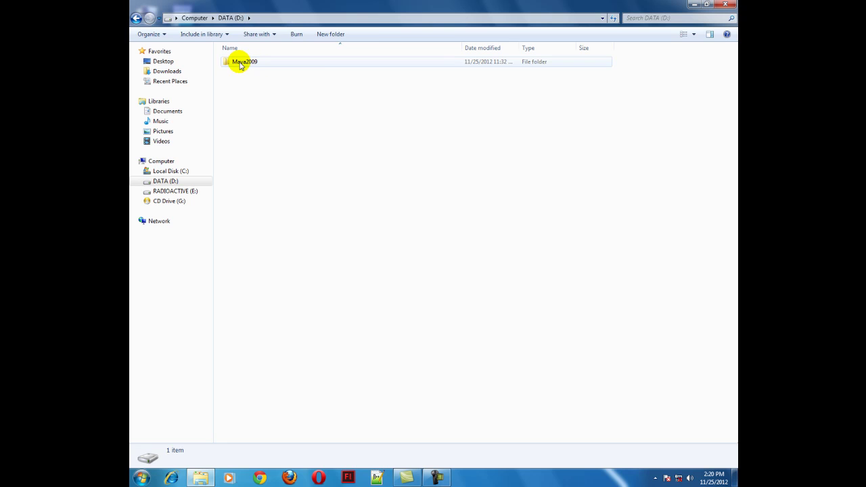
pyautogui.doubleClick(245, 63)
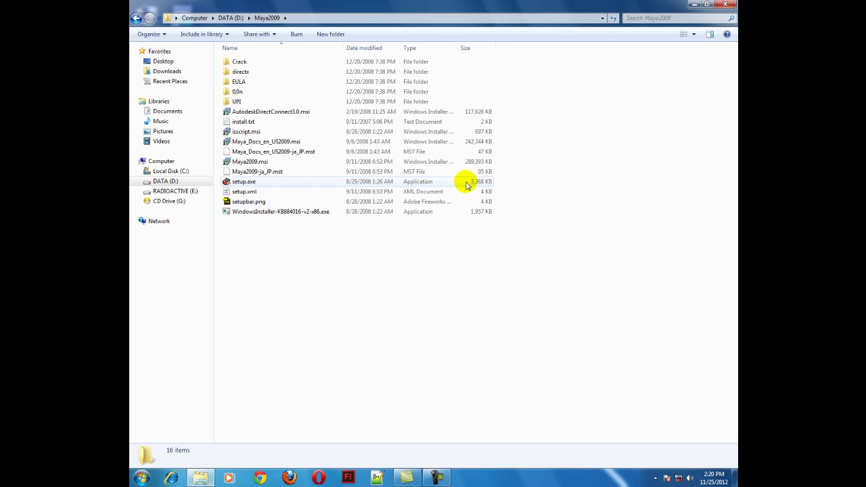
pyautogui.click(248, 185)
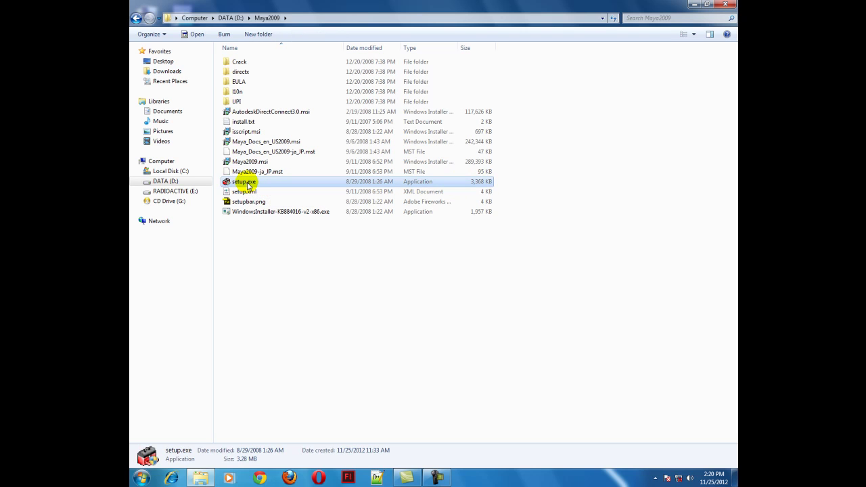
pyautogui.rightClick(246, 183)
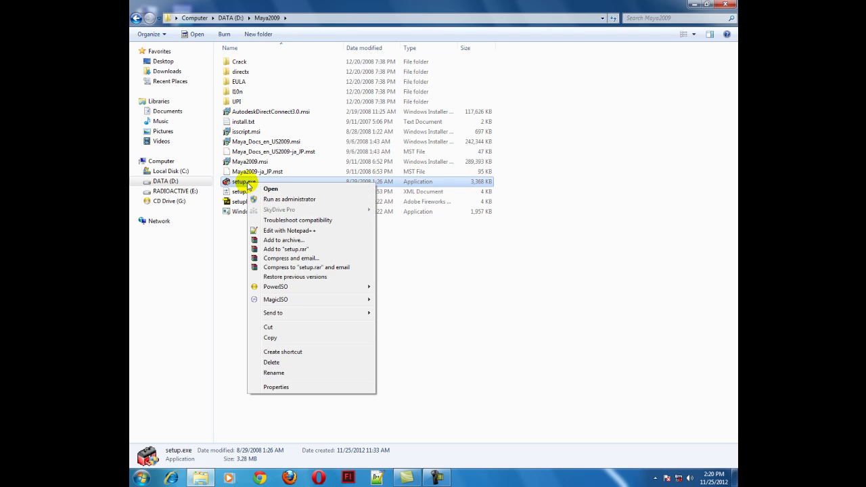
pyautogui.click(272, 200)
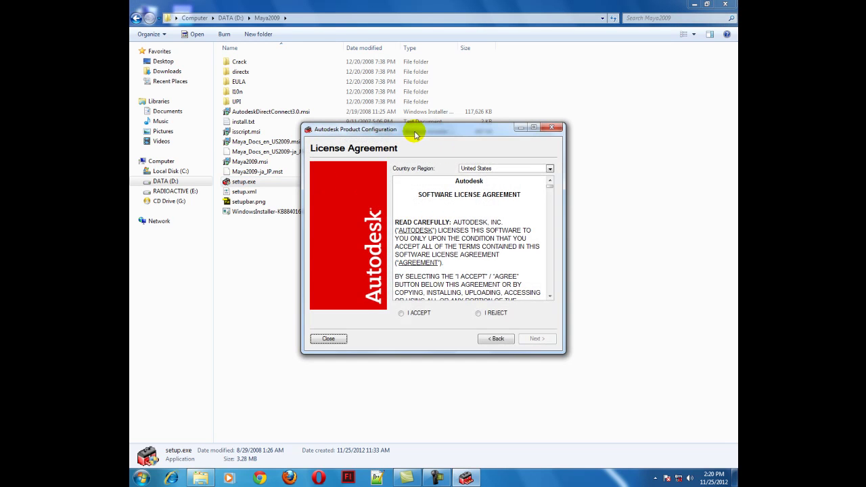
# - Accept the license agreement and proceed with both the Autodesk Maya 2009 and Maya 2009 Documentation (en_US) components
pyautogui.moveTo(418, 129); pyautogui.dragTo(386, 106)
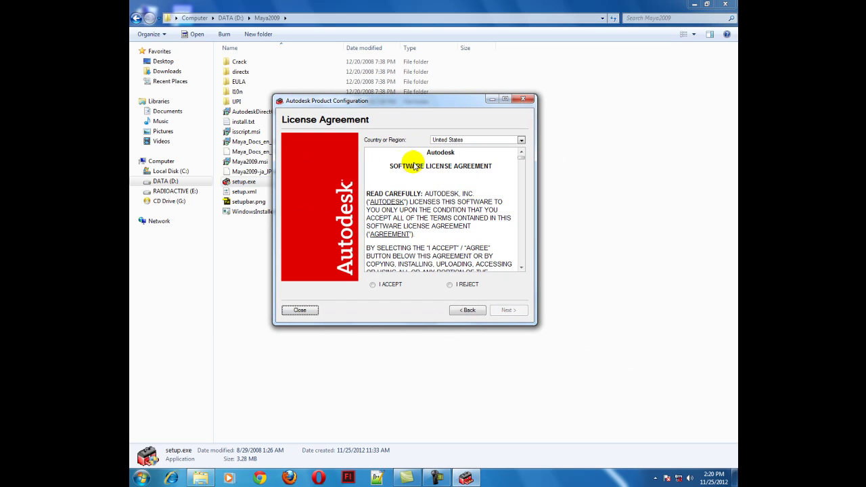
pyautogui.click(373, 285)
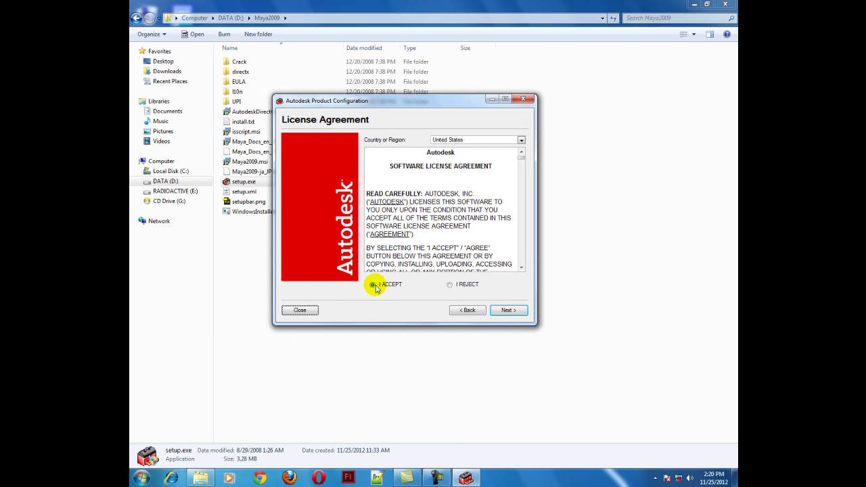
pyautogui.click(509, 310)
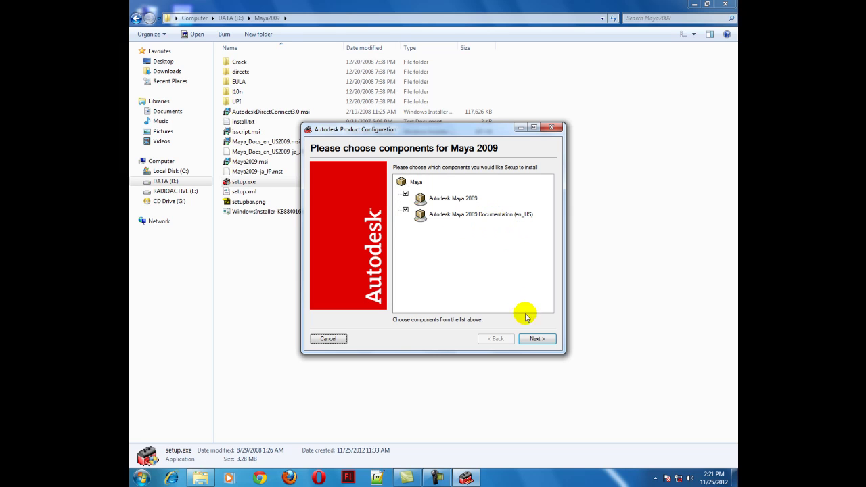
pyautogui.click(538, 340)
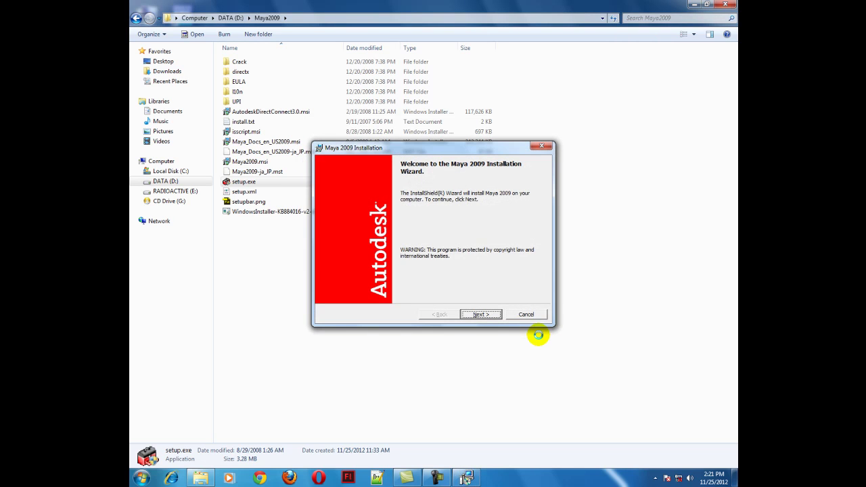
# - Install Maya 2009 with the Full setup type in C:\Program Files (x86)\Autodesk\Maya2009\ and finish its wizard
pyautogui.click(486, 314)
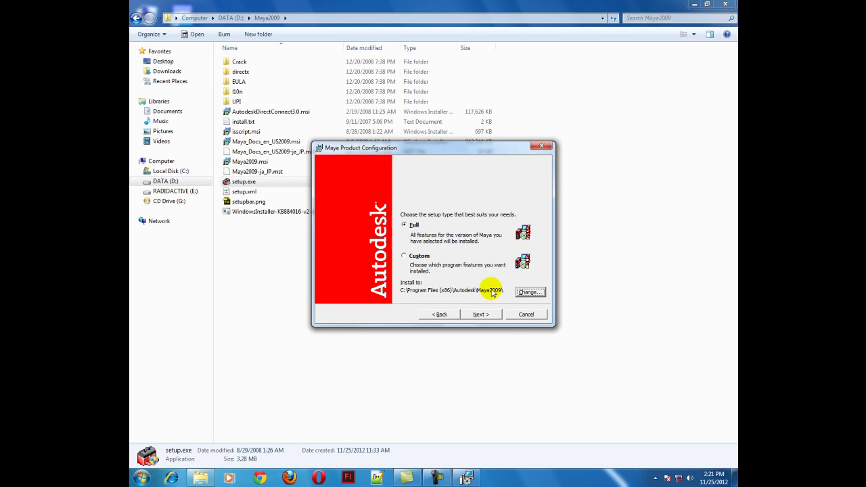
pyautogui.click(484, 314)
pyautogui.click(484, 313)
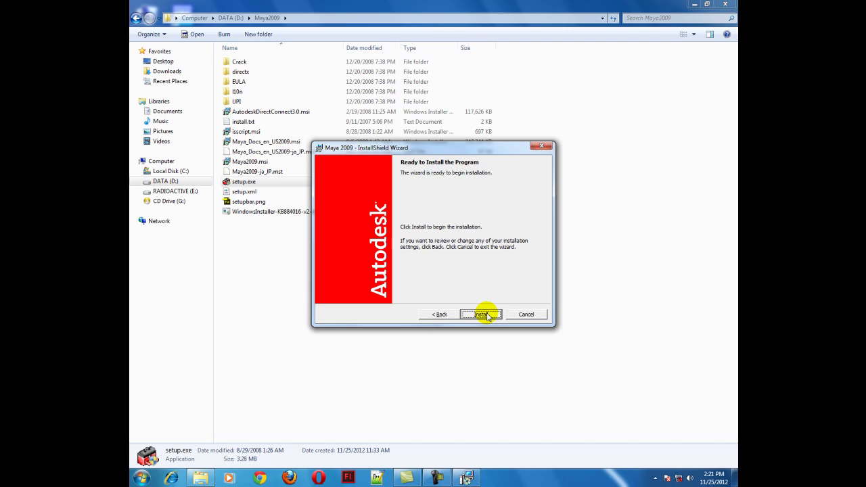
pyautogui.click(485, 314)
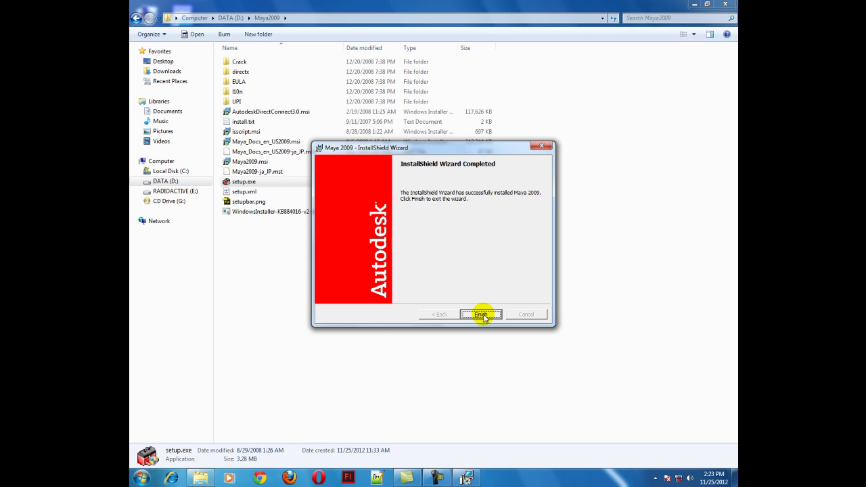
pyautogui.click(482, 315)
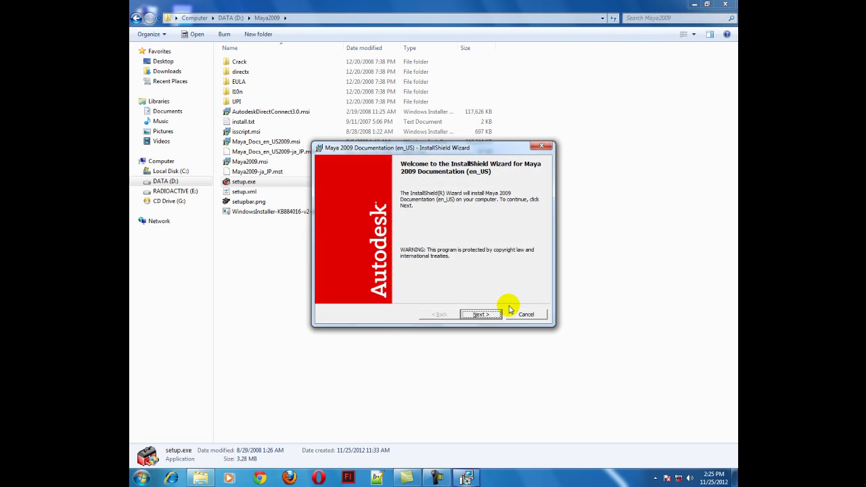
# - Install Maya 2009 Documentation (en_US), then finish its wizard and close the Autodesk product setup
pyautogui.click(481, 314)
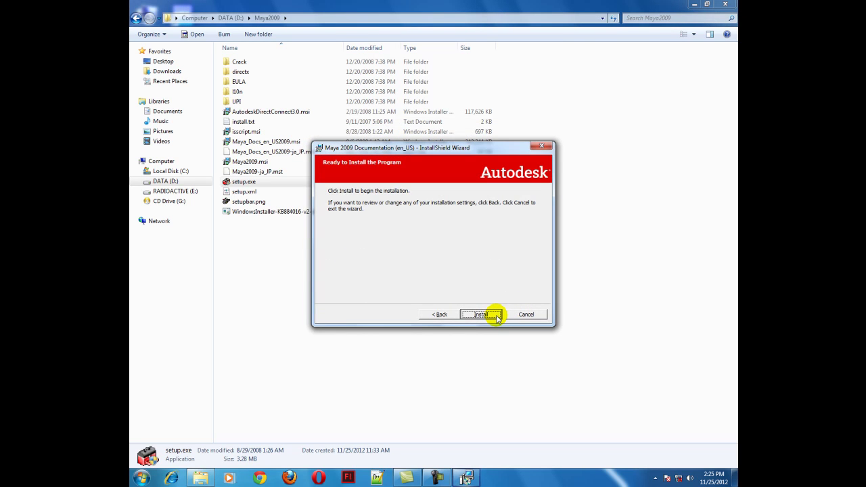
pyautogui.click(497, 316)
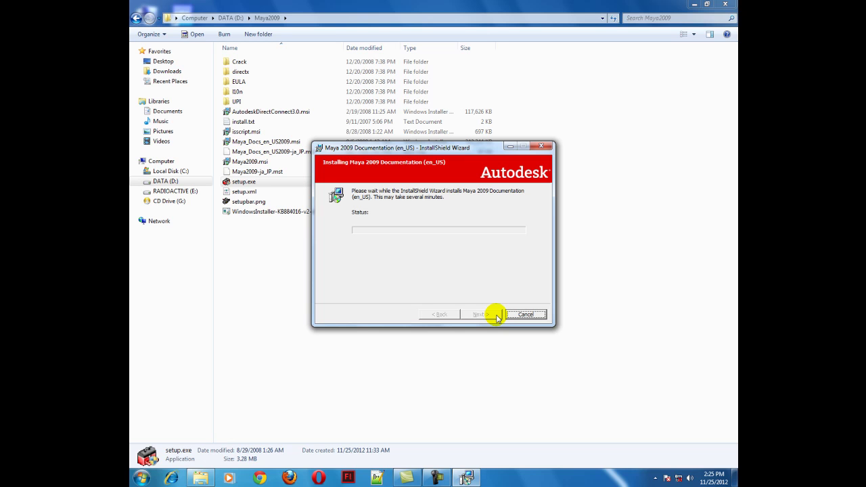
pyautogui.click(725, 4)
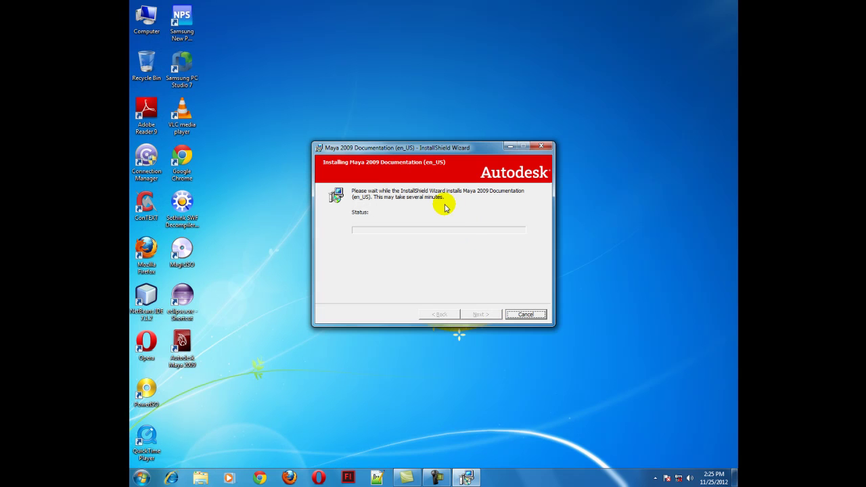
pyautogui.moveTo(413, 143); pyautogui.dragTo(421, 115)
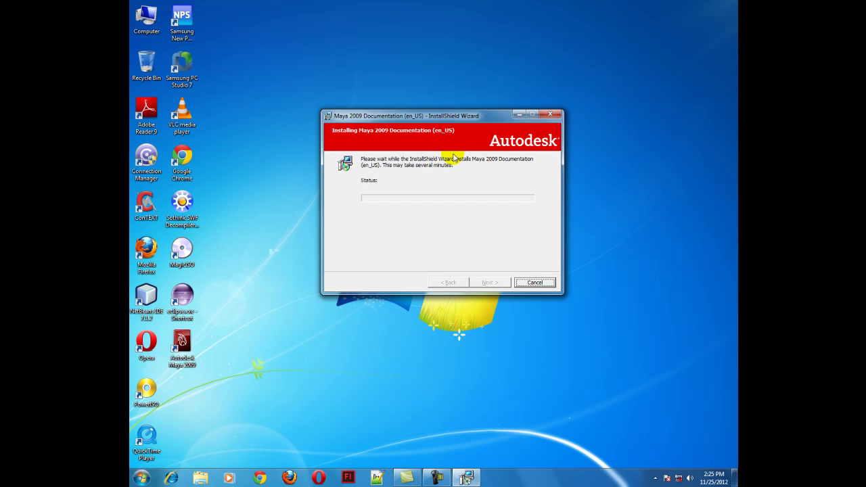
pyautogui.click(194, 367)
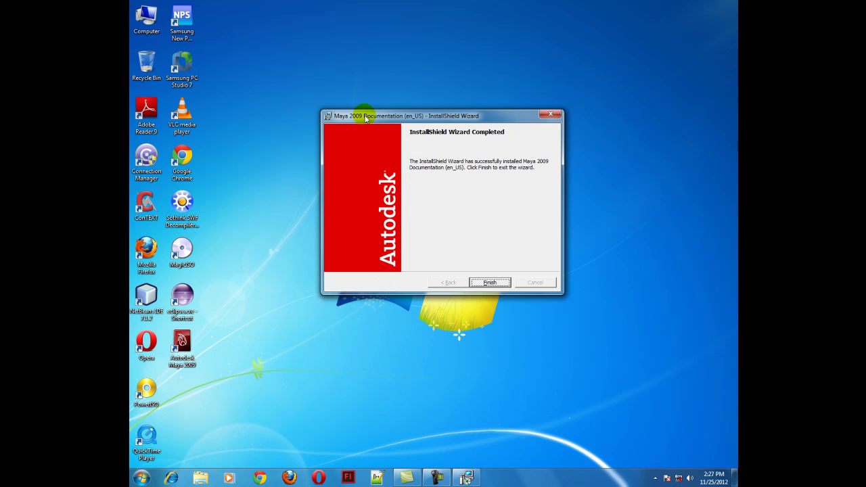
pyautogui.click(488, 284)
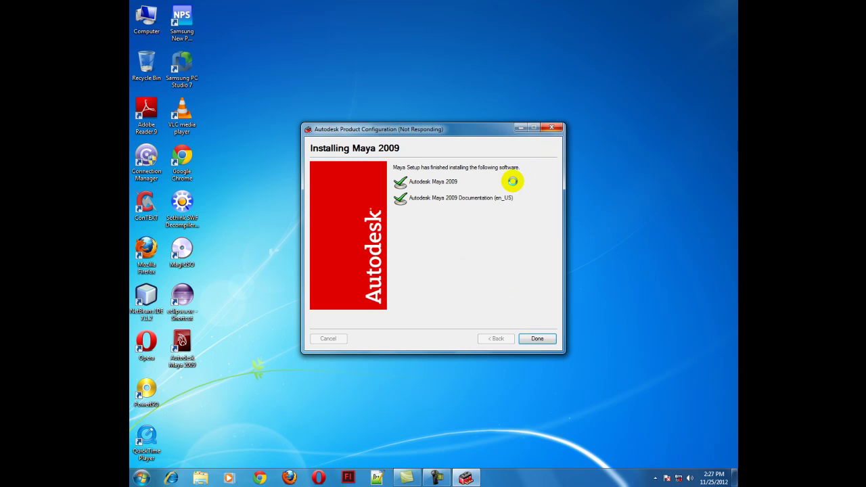
pyautogui.click(532, 336)
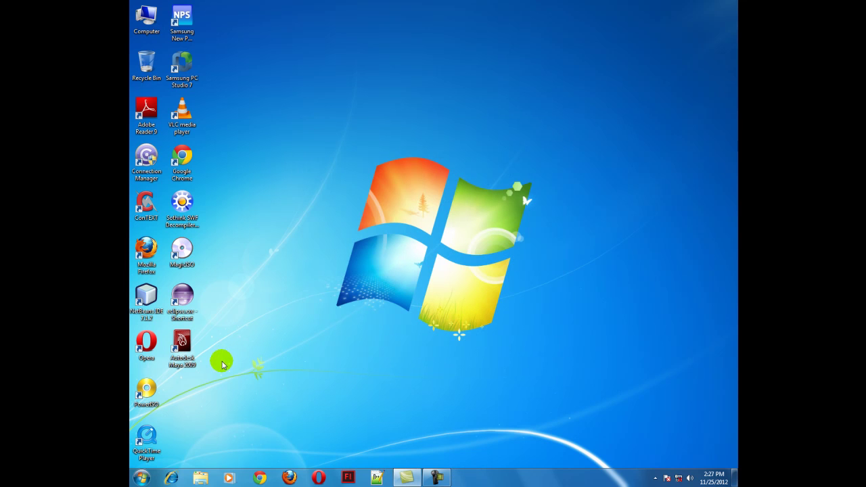
# - Copy aw.dat and awkeygen.exe from the Crack folder inside D:\Maya2009
pyautogui.click(142, 477)
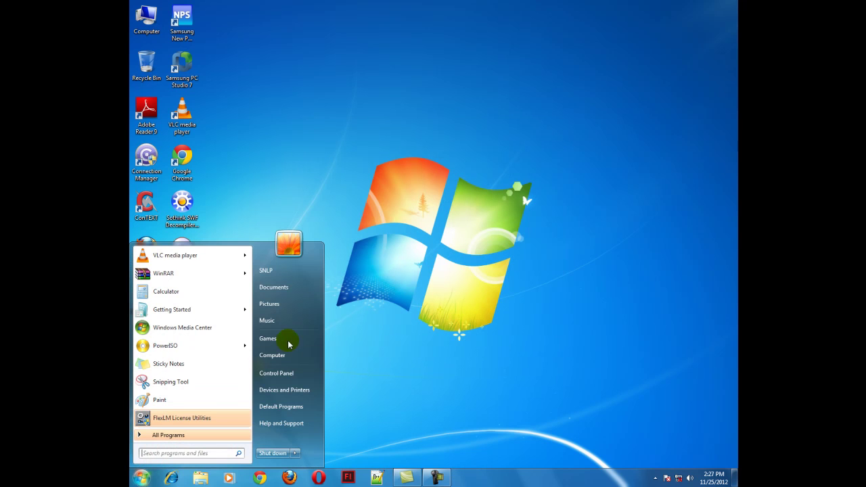
pyautogui.click(484, 126)
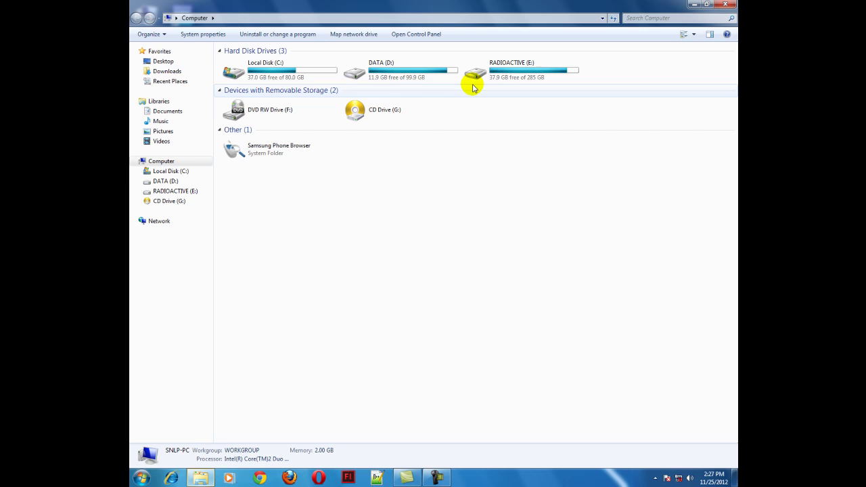
pyautogui.doubleClick(421, 75)
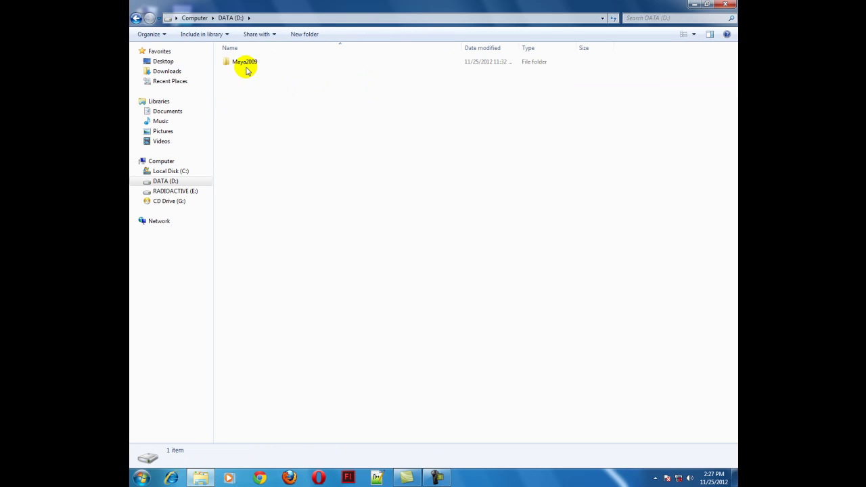
pyautogui.doubleClick(246, 61)
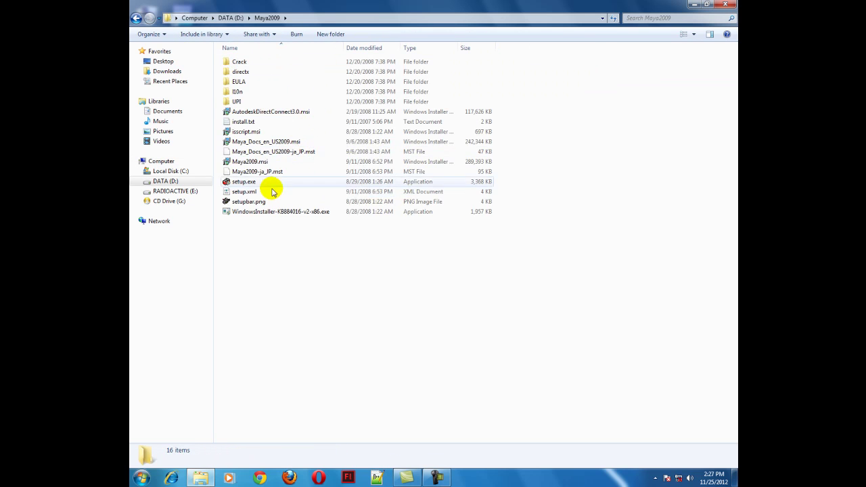
pyautogui.doubleClick(241, 62)
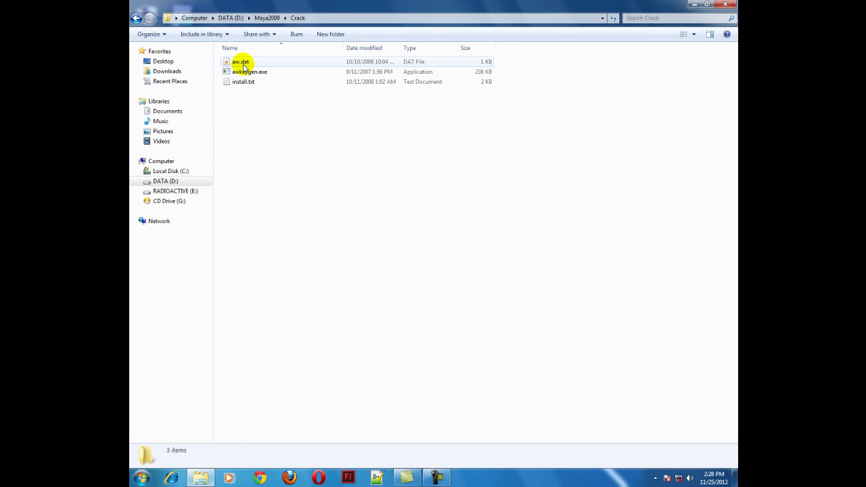
pyautogui.click(242, 64)
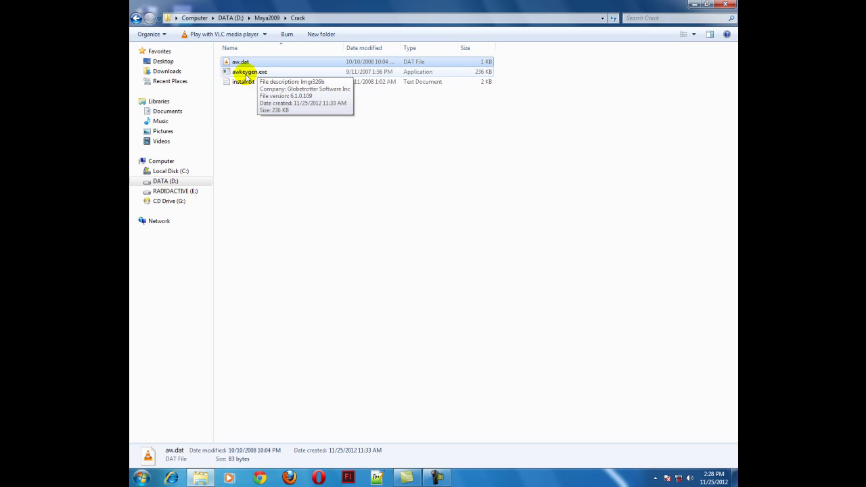
pyautogui.keyDown('ctrl'); pyautogui.click(246, 74); pyautogui.keyUp('ctrl')
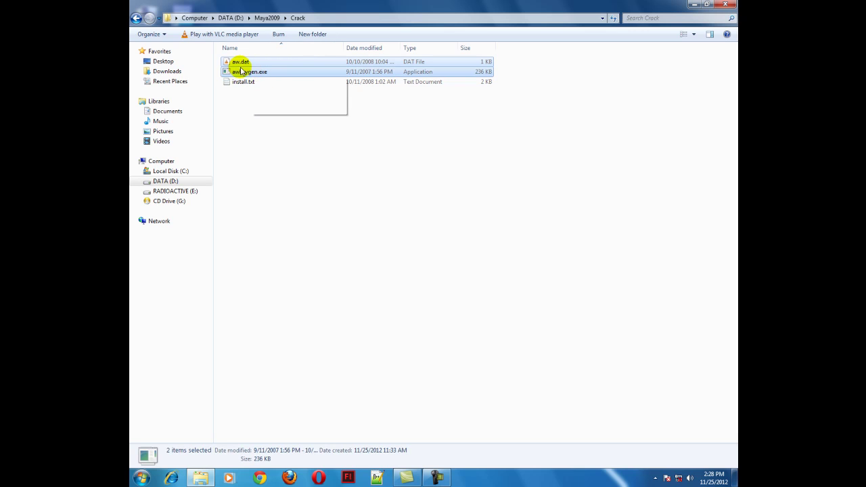
pyautogui.hotkey('shift', 'F10')
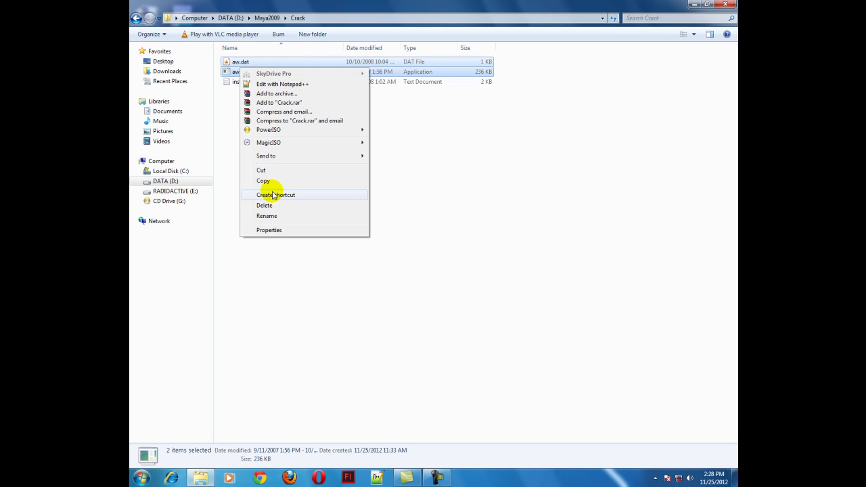
pyautogui.click(264, 180)
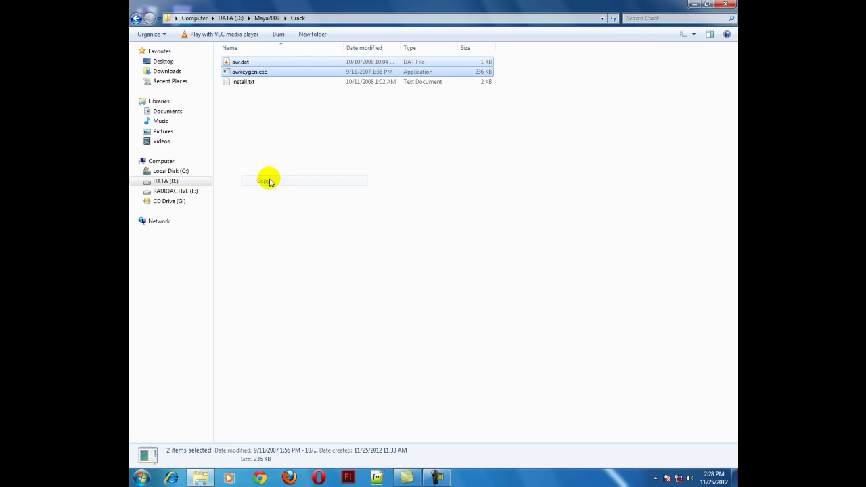
# - Create a folder named FLEXLM on Local Disk (C:) and open it
pyautogui.click(174, 171)
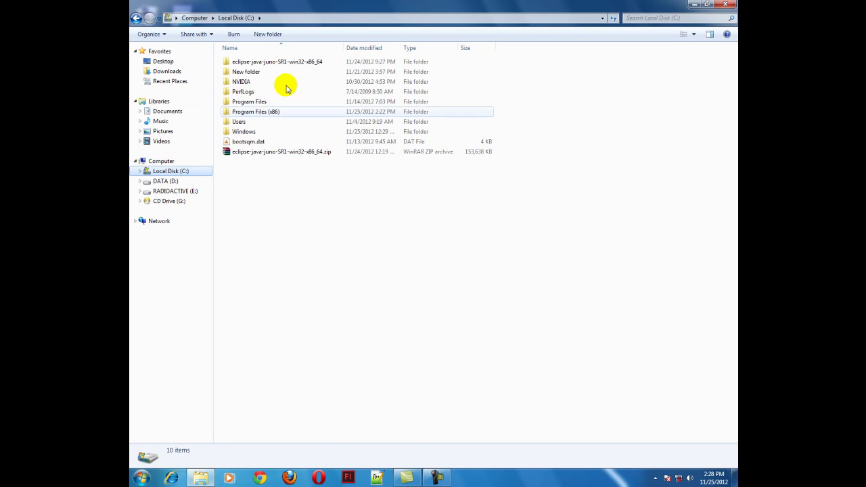
pyautogui.click(275, 37)
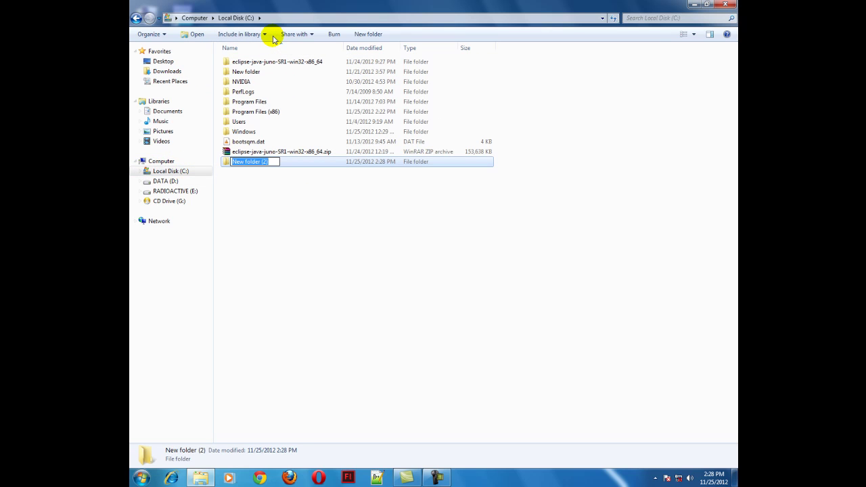
pyautogui.write('FLEXLM')
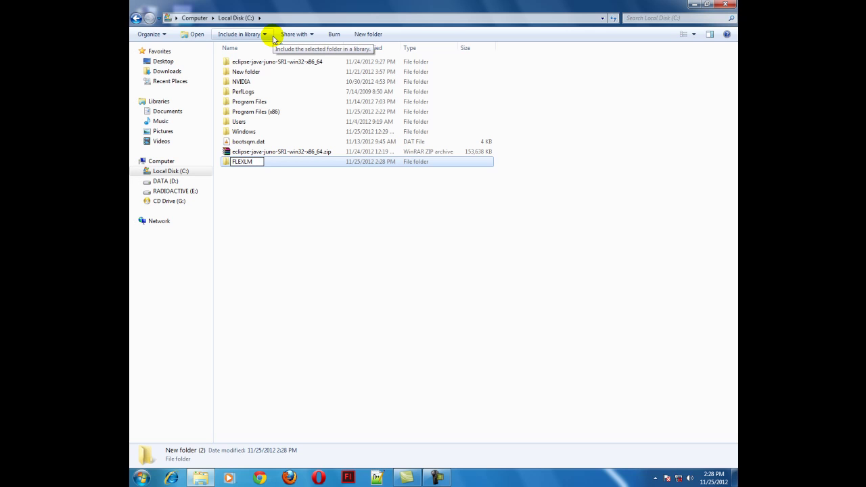
pyautogui.press('Return')
pyautogui.press('Return')
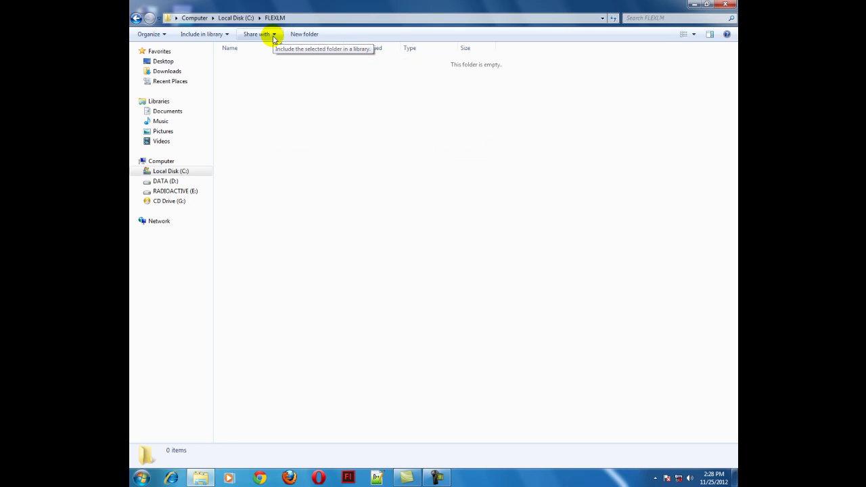
# - Paste the copied aw.dat and awkeygen.exe into the FLEXLM folder on Local Disk (C:)
pyautogui.rightClick(275, 81)
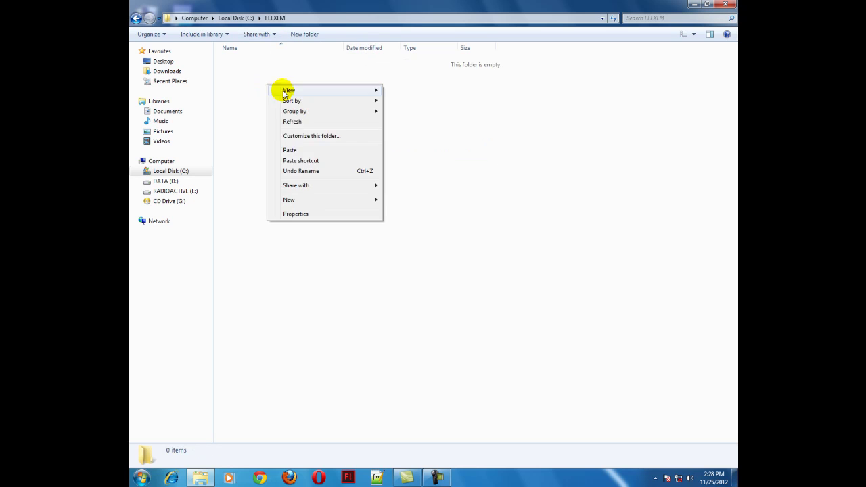
pyautogui.click(286, 153)
pyautogui.click(245, 100)
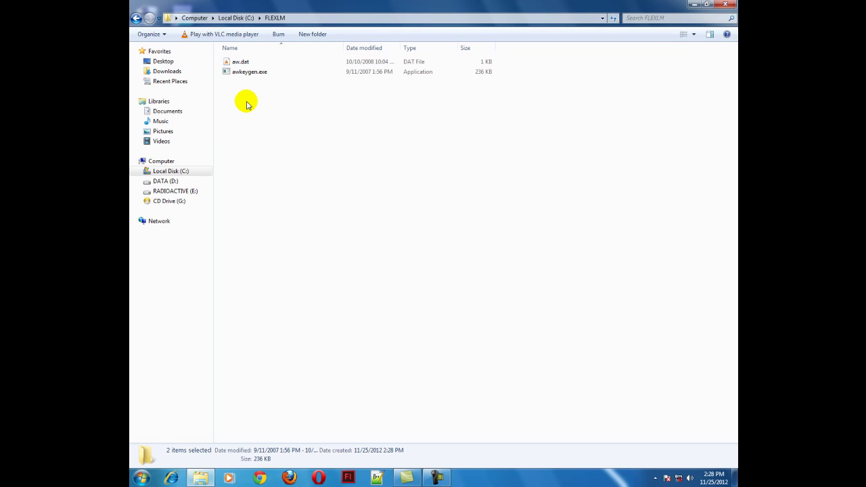
# - Launch the LMTOOLS license utility from Autodesk's Common Utilities among the installed programs
pyautogui.click(142, 477)
pyautogui.click(155, 436)
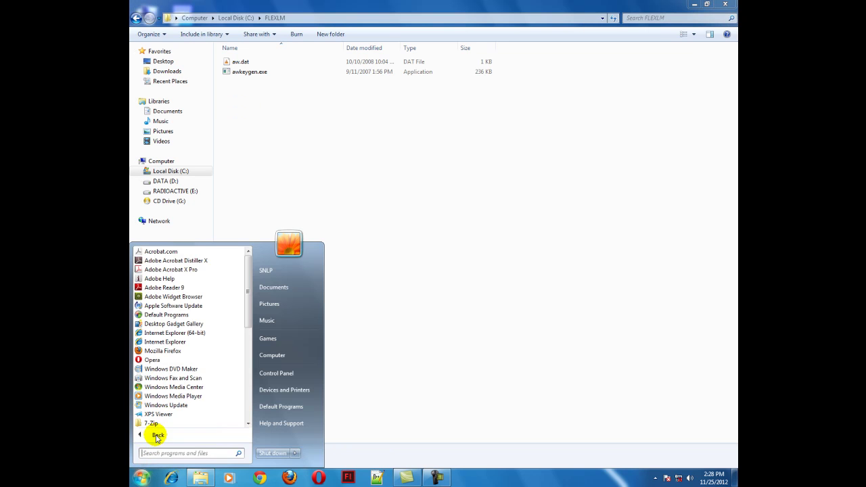
pyautogui.scroll(-5, 196, 363)
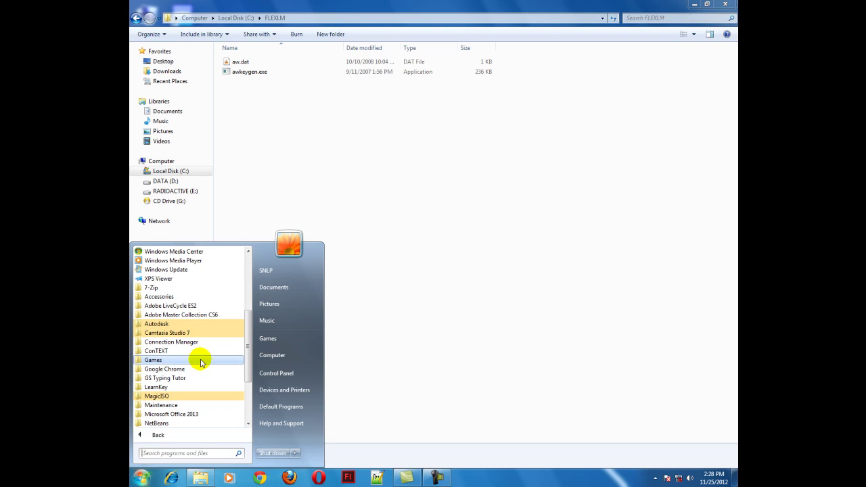
pyautogui.click(162, 324)
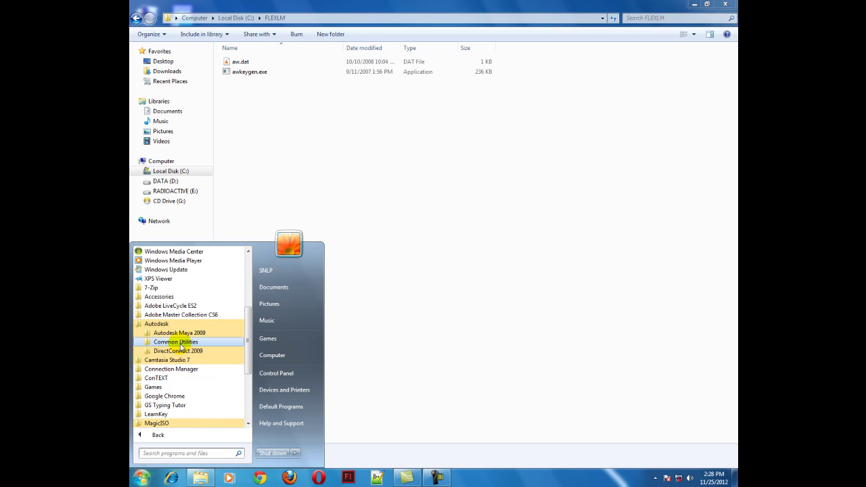
pyautogui.click(180, 342)
pyautogui.click(186, 351)
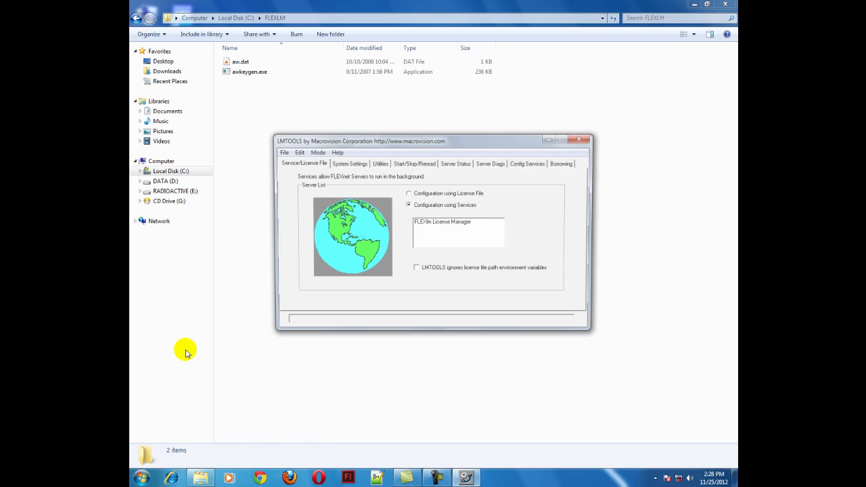
# - Copy the computer's Ethernet address from the host ID settings in LMTOOLS and close the utility
pyautogui.click(348, 165)
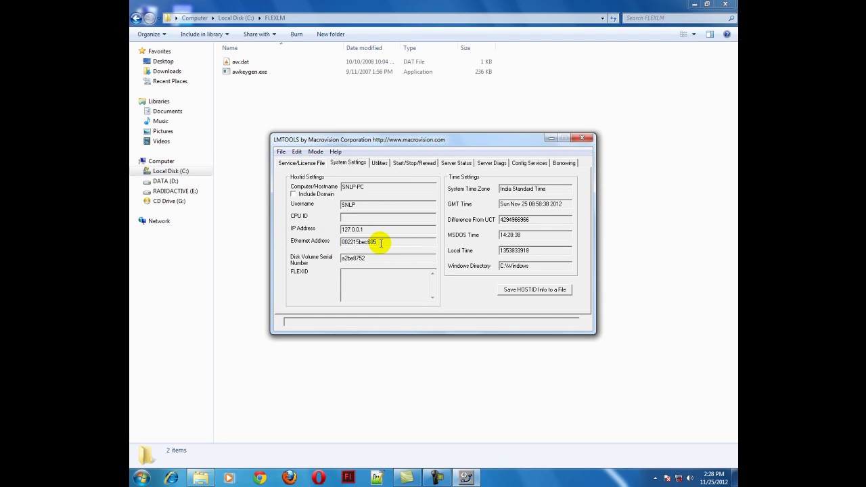
pyautogui.moveTo(380, 244); pyautogui.dragTo(340, 243)
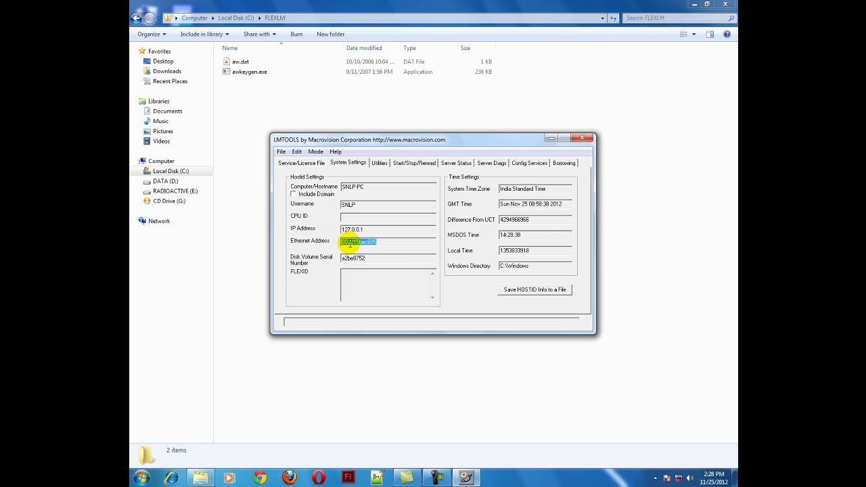
pyautogui.moveTo(377, 242); pyautogui.dragTo(345, 242)
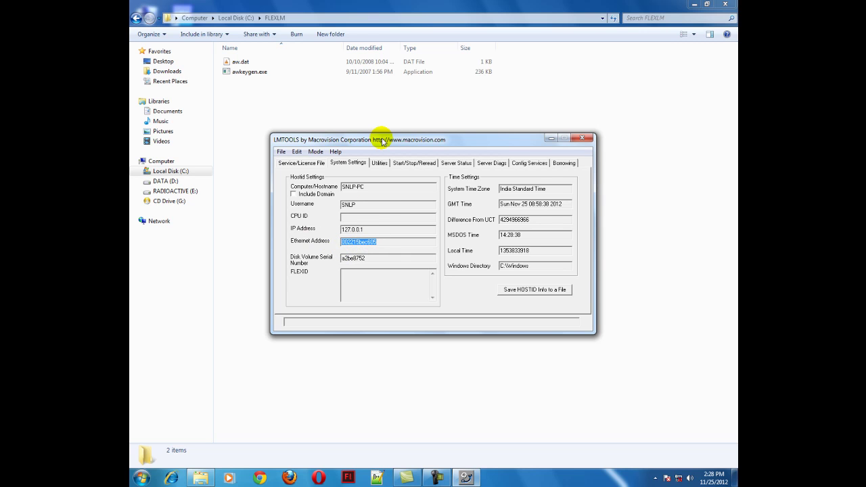
pyautogui.moveTo(384, 144); pyautogui.dragTo(363, 130)
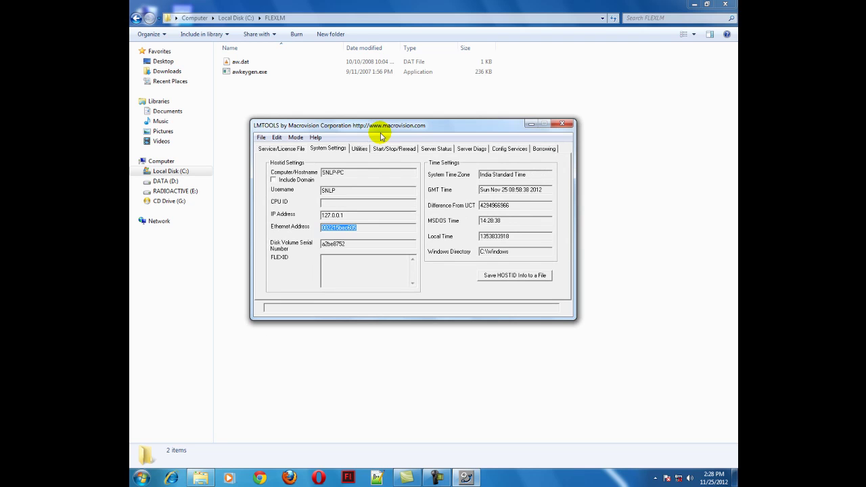
pyautogui.moveTo(381, 132); pyautogui.dragTo(394, 163)
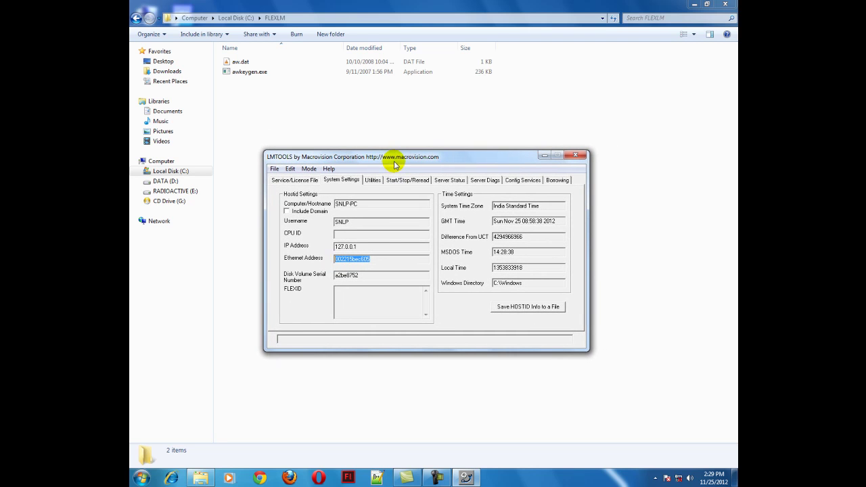
pyautogui.doubleClick(380, 261)
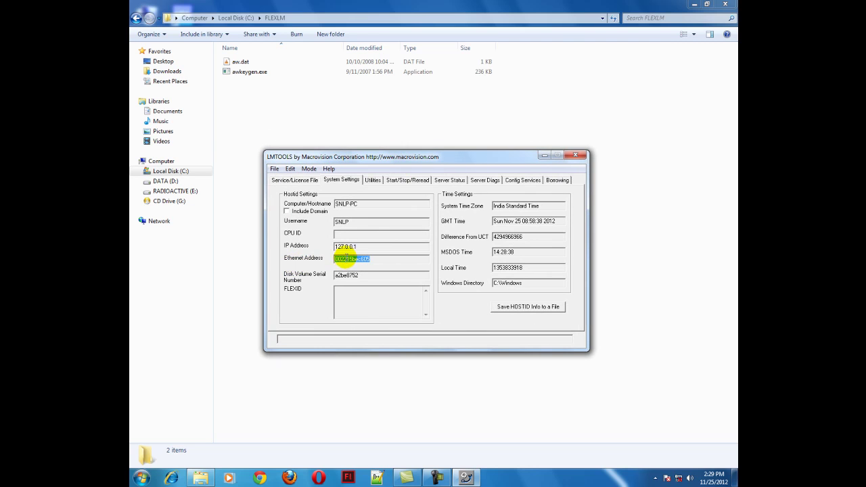
pyautogui.rightClick(344, 260)
pyautogui.click(372, 290)
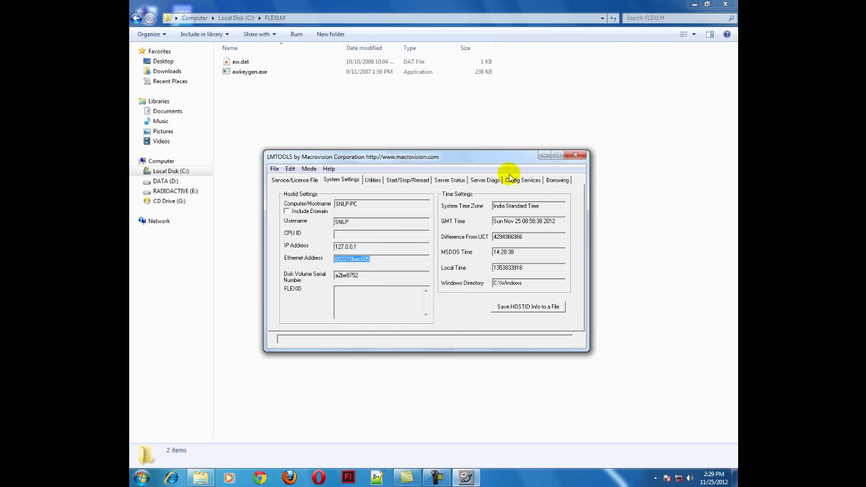
pyautogui.click(575, 155)
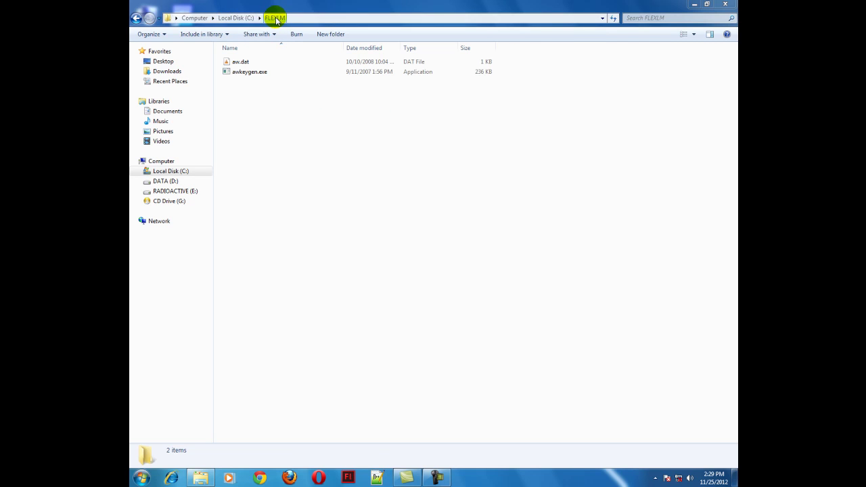
# - Open aw.dat from the FLEXLM folder in Notepad, making Notepad the default program for this file type
pyautogui.click(236, 63)
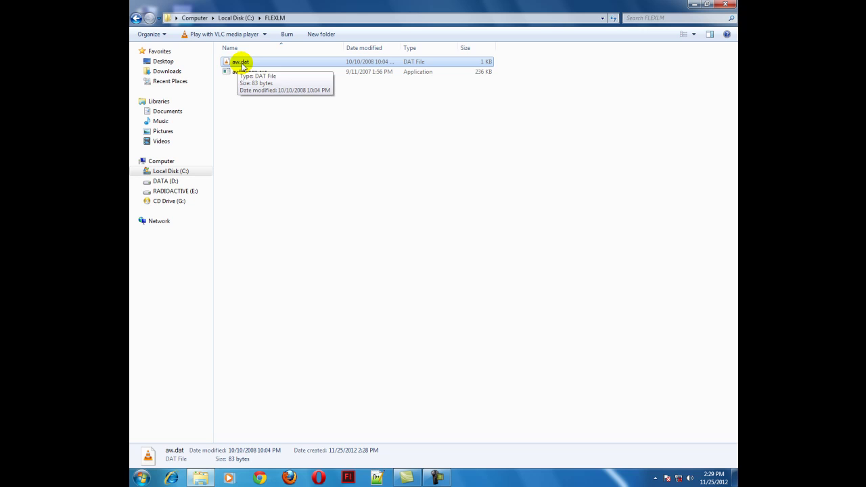
pyautogui.rightClick(240, 66)
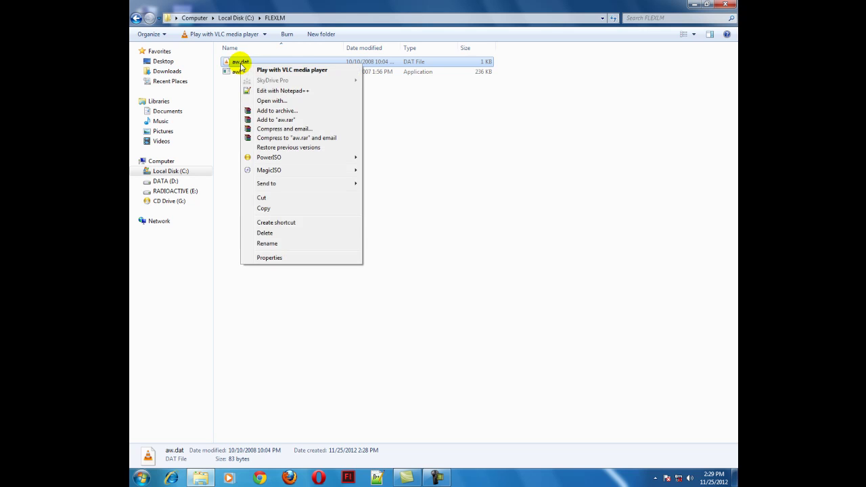
pyautogui.click(266, 102)
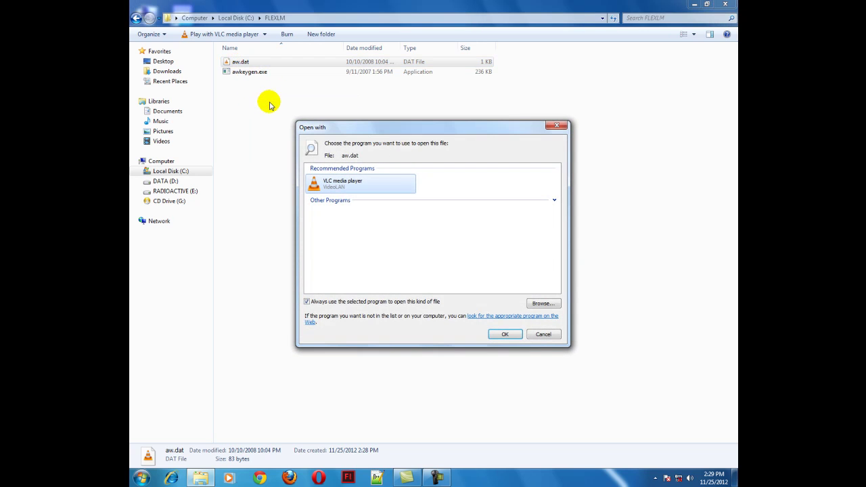
pyautogui.click(548, 201)
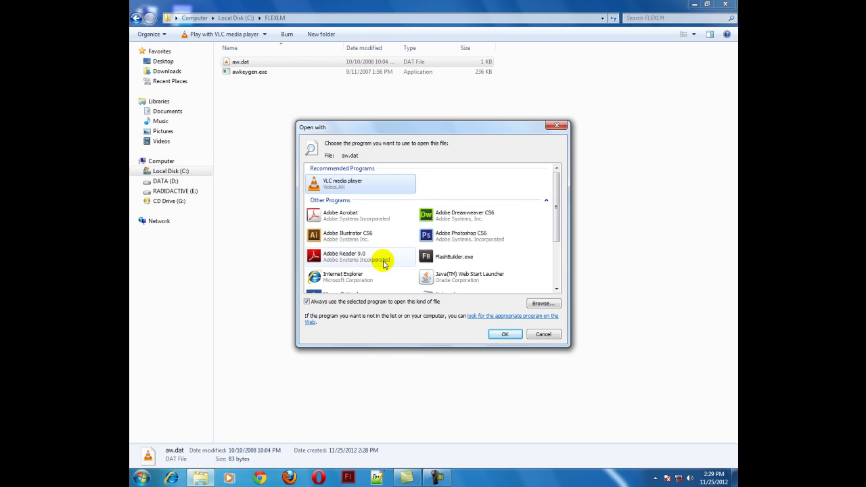
pyautogui.scroll(-2, 433, 259)
pyautogui.click(439, 218)
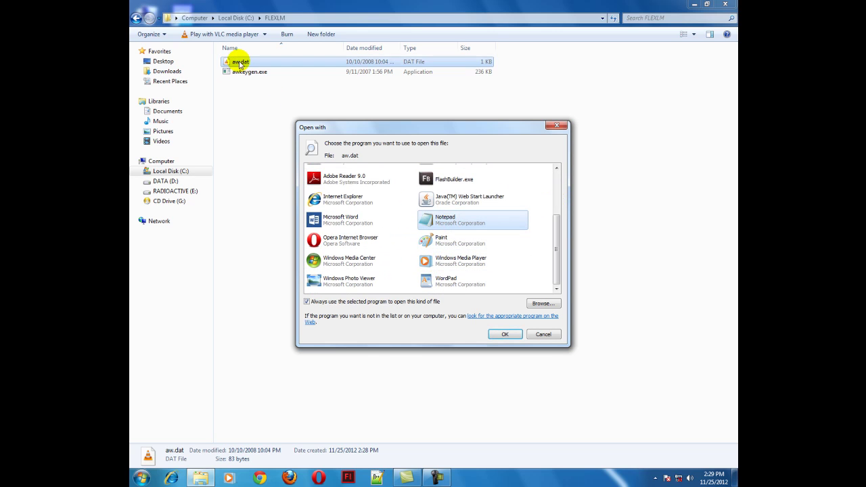
pyautogui.click(502, 332)
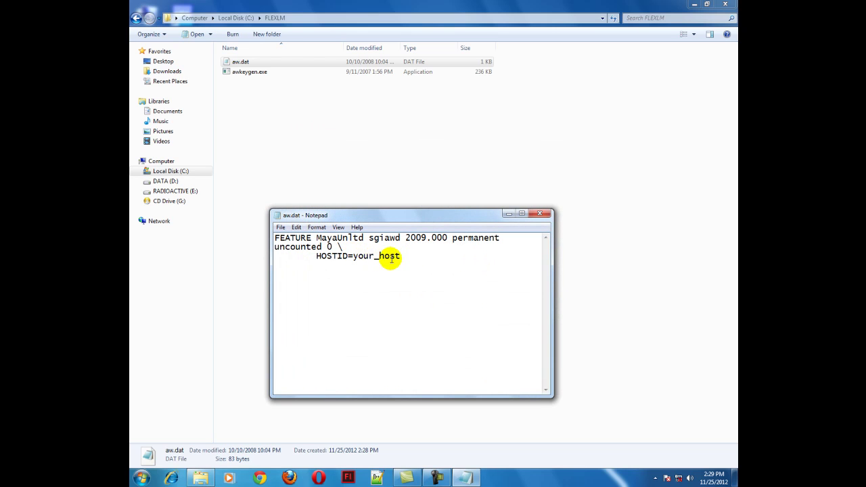
# - Replace the your_host placeholder after HOSTID= with the copied Ethernet address, then save and close aw.dat
pyautogui.moveTo(316, 257); pyautogui.dragTo(348, 257)
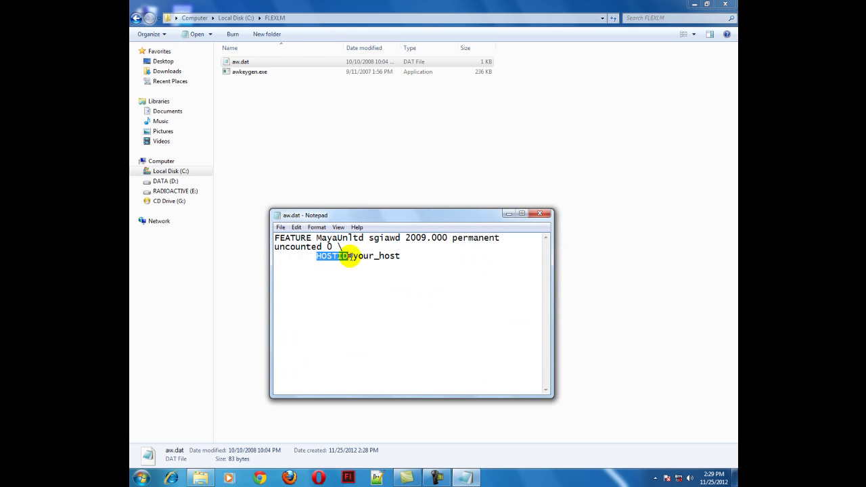
pyautogui.moveTo(401, 256); pyautogui.dragTo(353, 256)
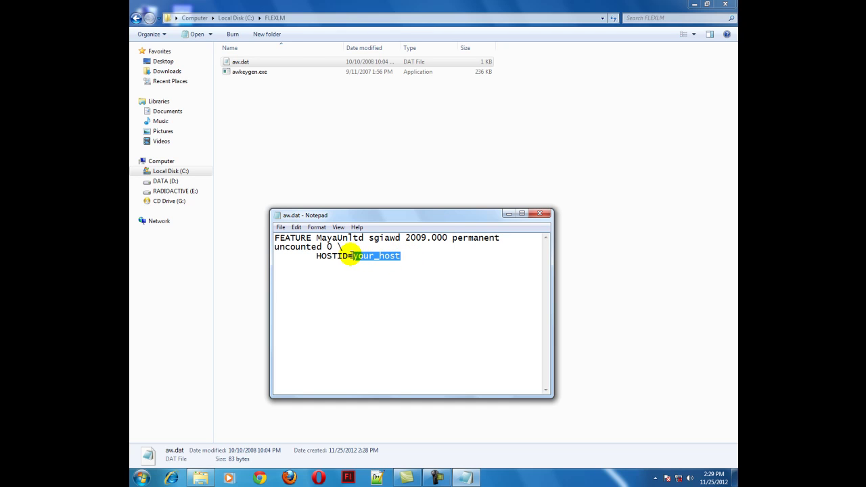
pyautogui.rightClick(370, 256)
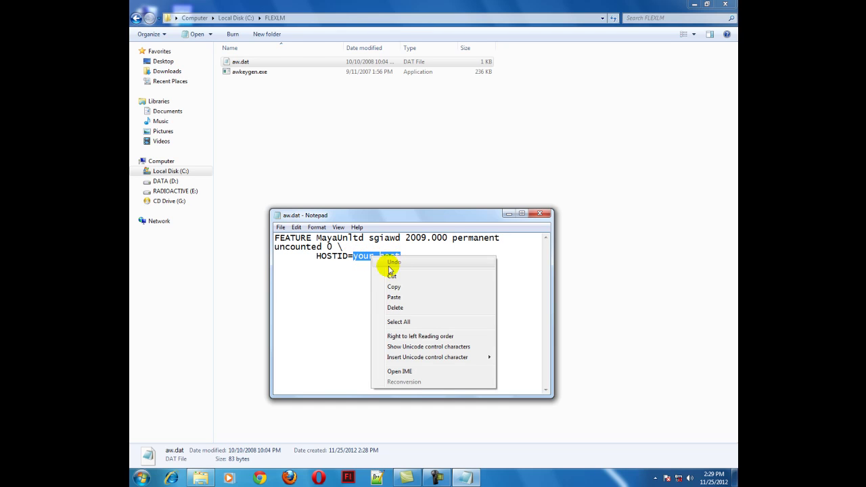
pyautogui.click(399, 300)
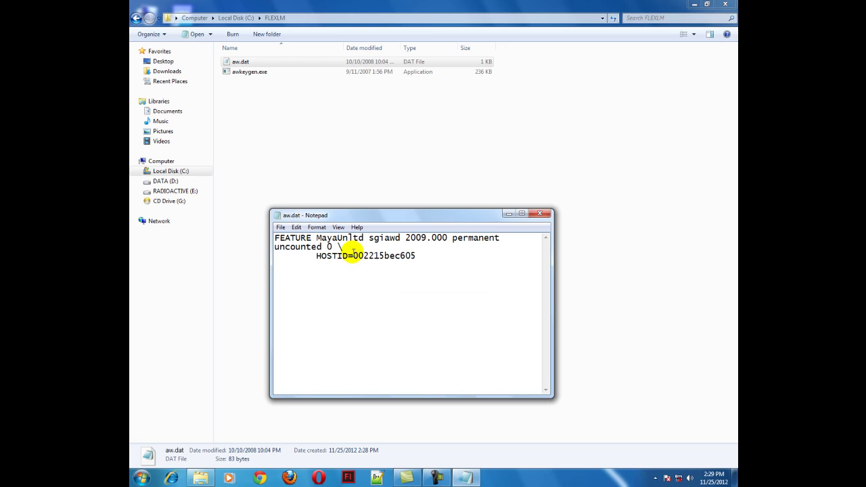
pyautogui.click(280, 228)
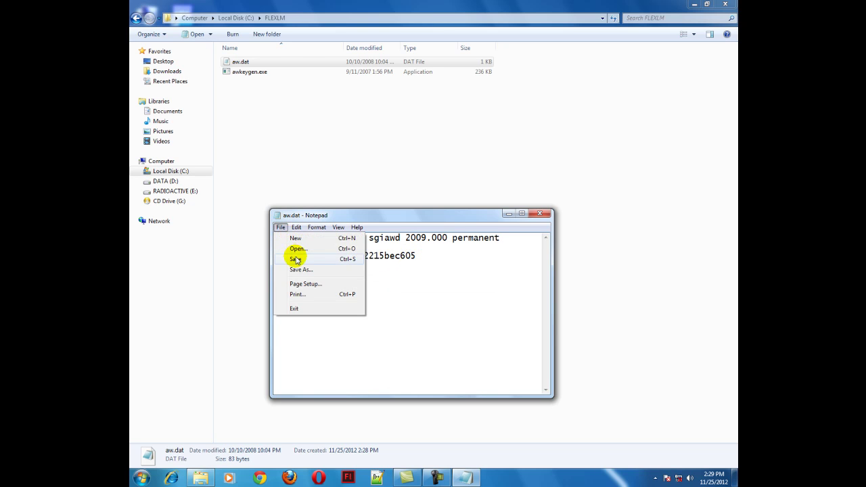
pyautogui.click(297, 259)
pyautogui.click(539, 213)
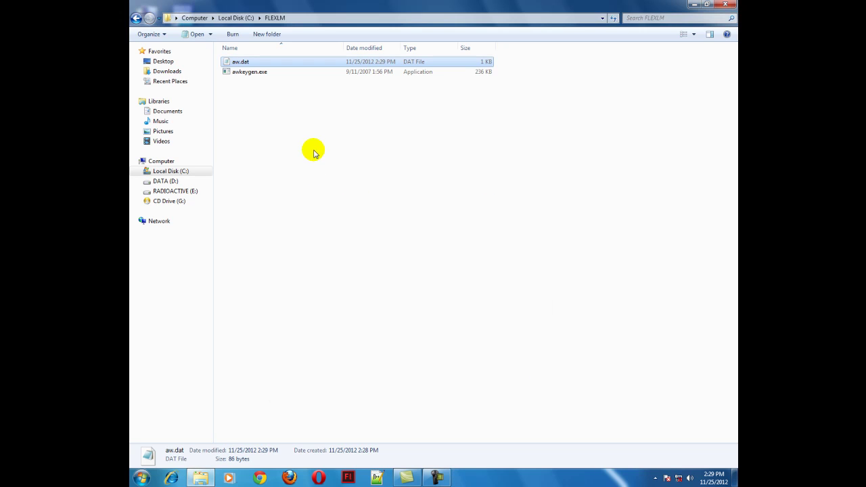
# - Run awkeygen.exe with aw.dat as its input file, then close the FLEXLM folder window
pyautogui.moveTo(243, 62); pyautogui.dragTo(256, 79)
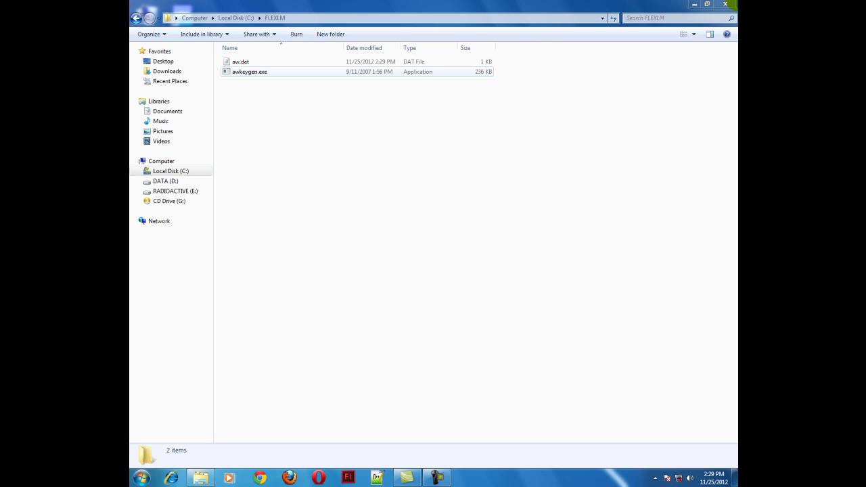
pyautogui.click(725, 5)
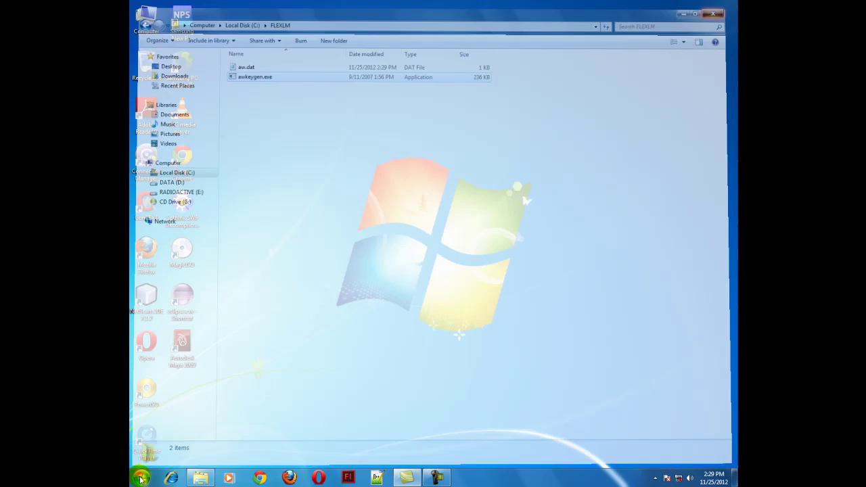
pyautogui.click(139, 479)
pyautogui.click(140, 479)
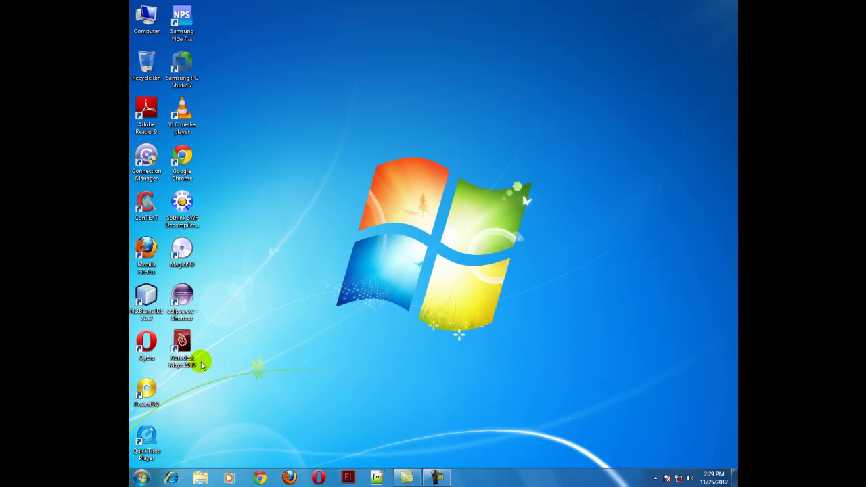